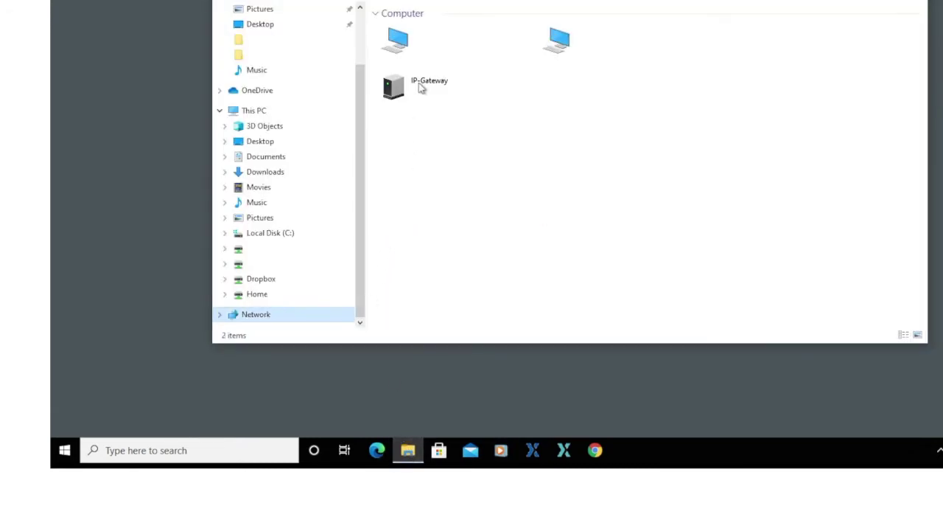
# Step: Open the IP-Gateway device from the Network listing to reach its login page at 192.168.2.31
pyautogui.doubleClick(422, 87)
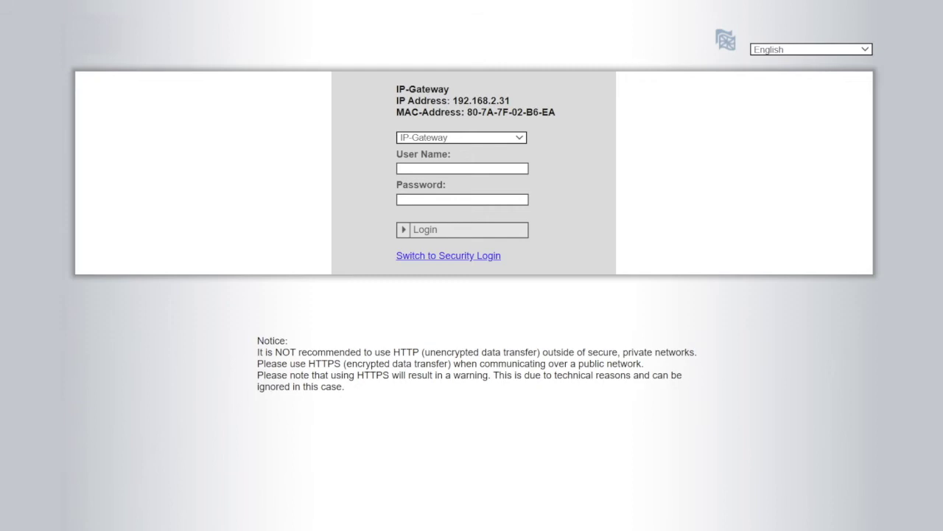
# Step: Log into the gateway web interface as user admin with the administrator password
pyautogui.click(774, 46)
pyautogui.click(462, 168)
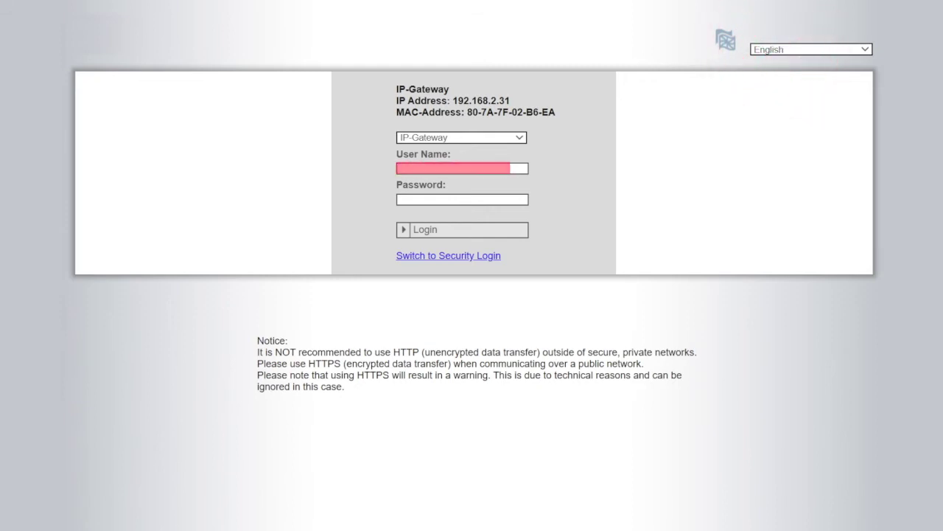
pyautogui.write('admin')
pyautogui.click(462, 199)
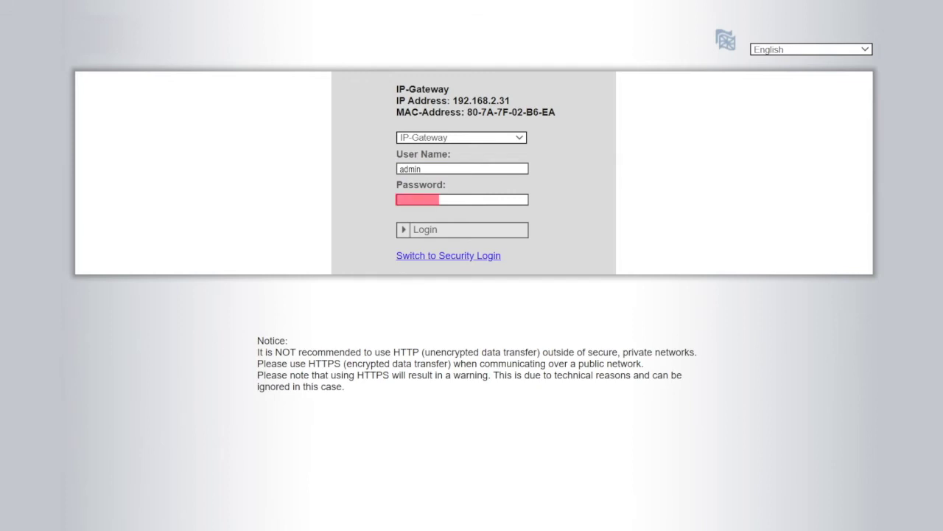
pyautogui.write('***********')
pyautogui.click(422, 234)
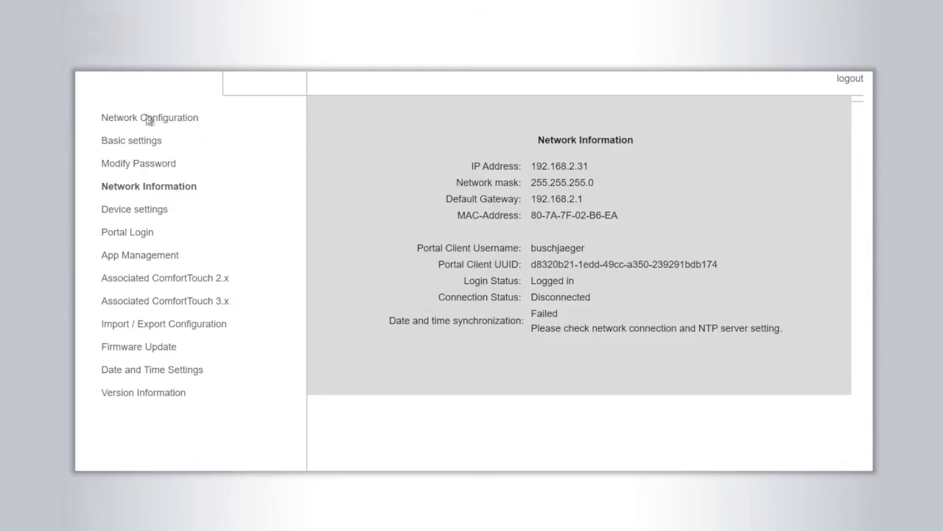
# Step: Review the Network Configuration, Basic settings and Device settings pages in turn
pyautogui.click(149, 120)
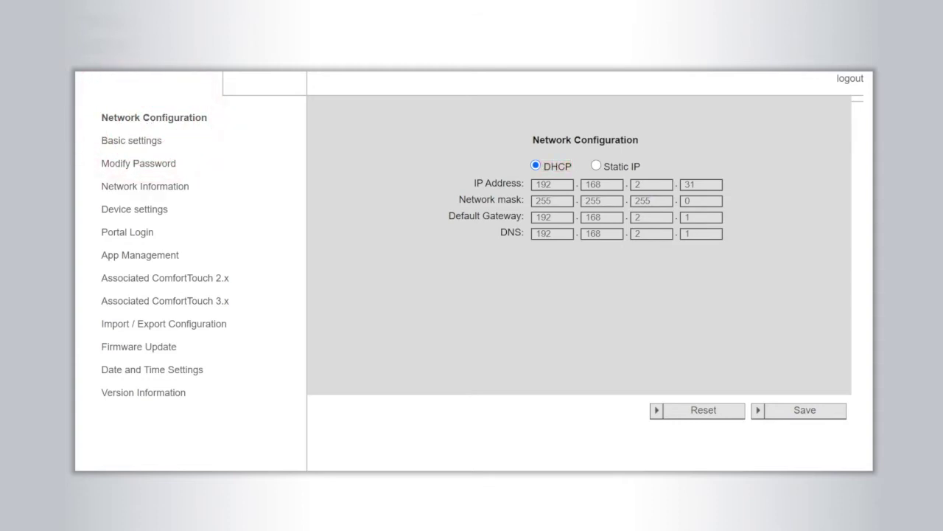
pyautogui.click(159, 142)
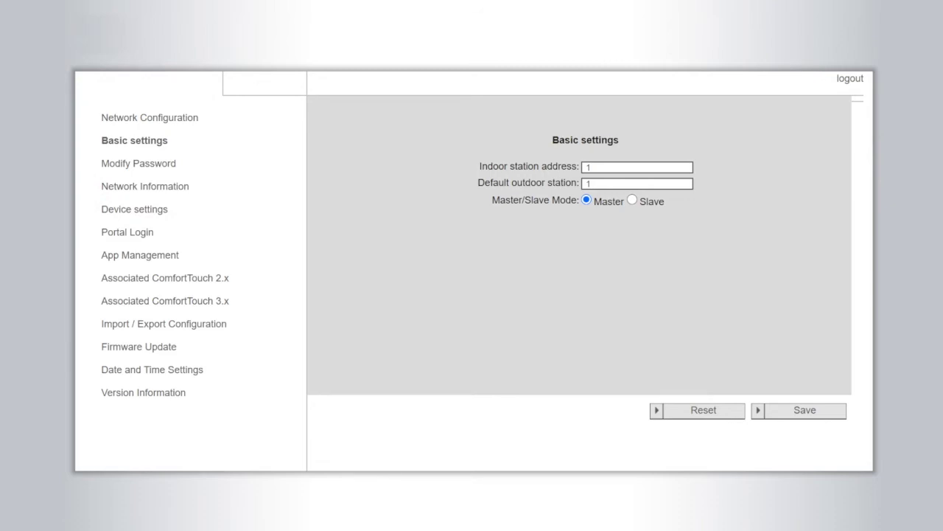
pyautogui.click(157, 209)
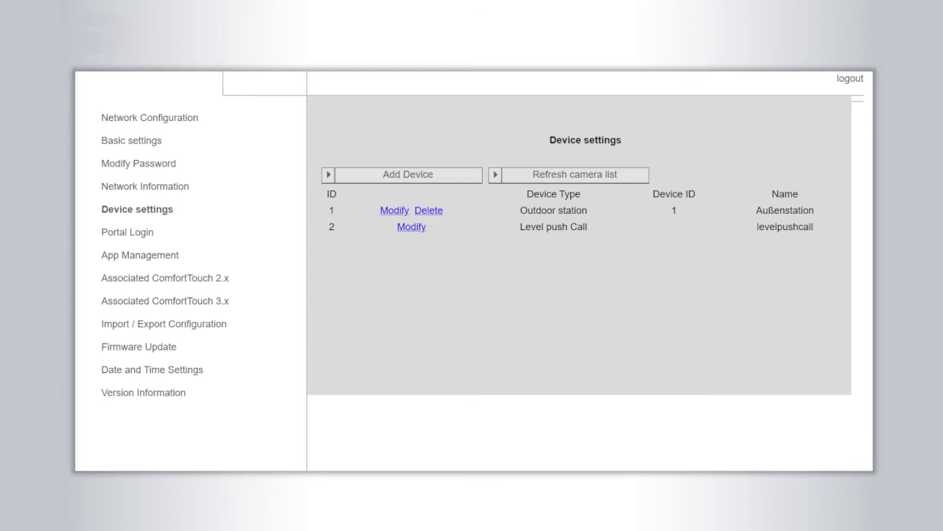
# Step: Inspect the outdoor station's details, then view the registered phone's App Management permissions
pyautogui.click(394, 210)
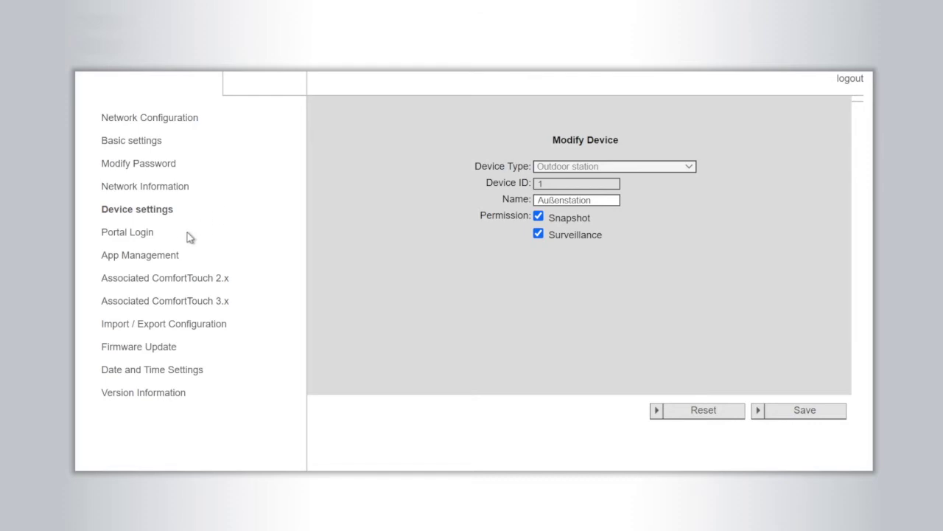
pyautogui.click(165, 255)
pyautogui.click(726, 182)
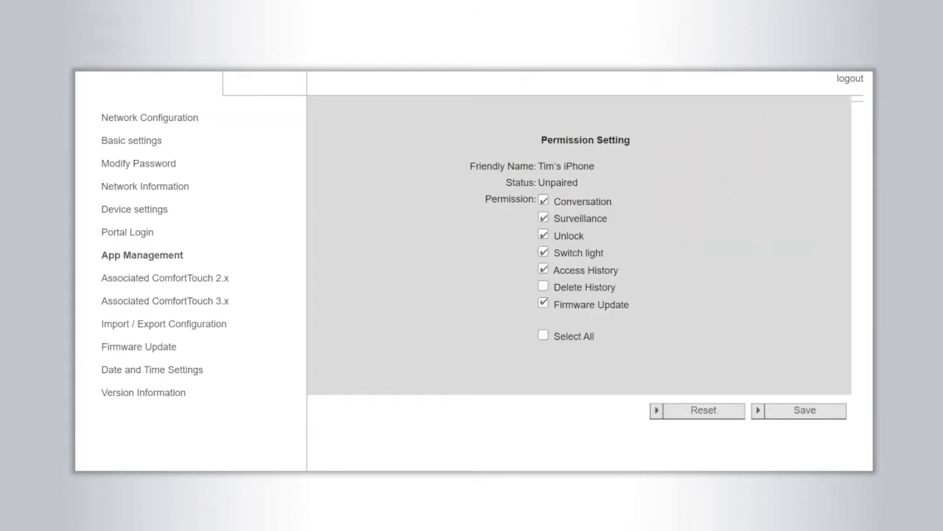
# Step: Review Date and Time Settings and Portal Login, then log the gateway out of the portal
pyautogui.click(185, 370)
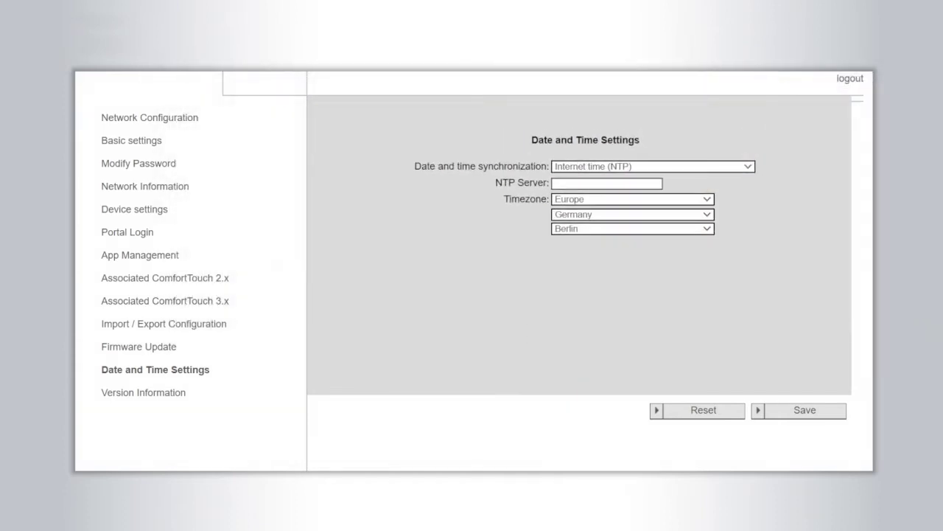
pyautogui.click(145, 232)
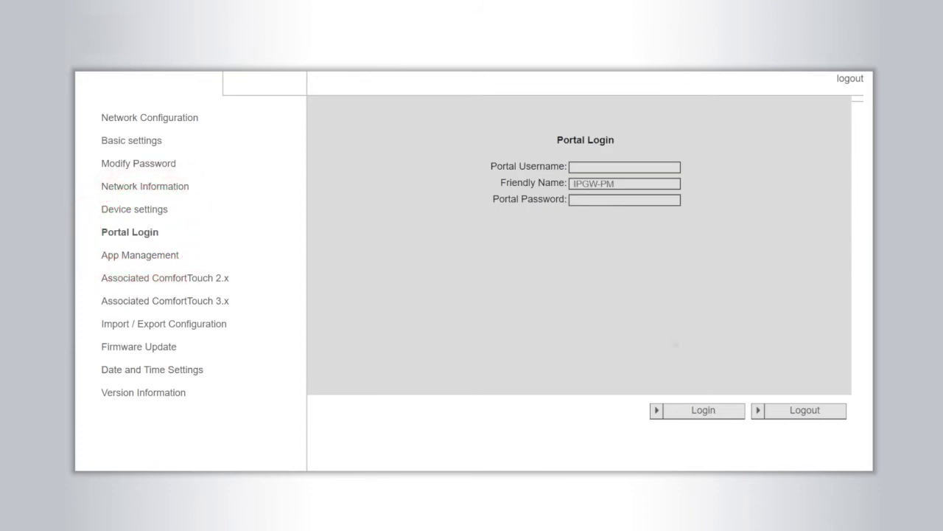
pyautogui.click(807, 411)
# Step: Apply the selected ASM04_GW system firmware image from the Firmware Update page
pyautogui.click(170, 348)
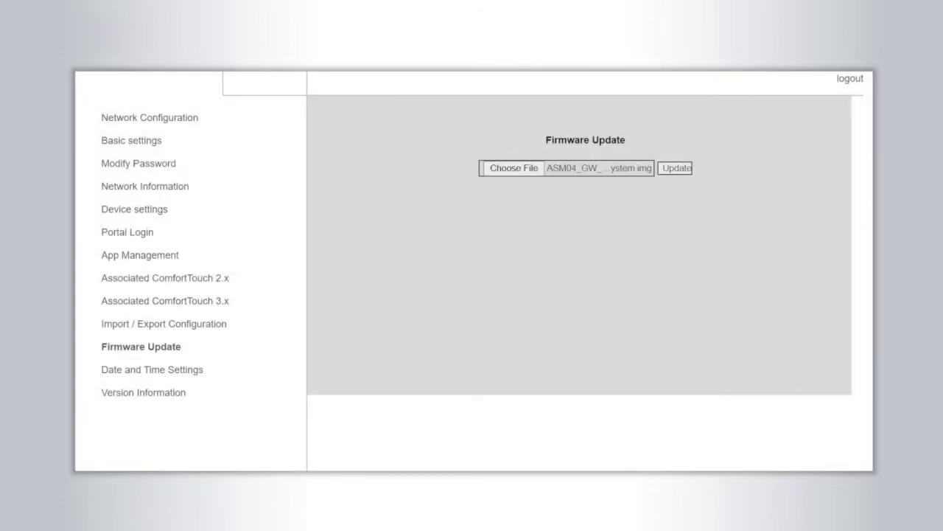
pyautogui.click(849, 78)
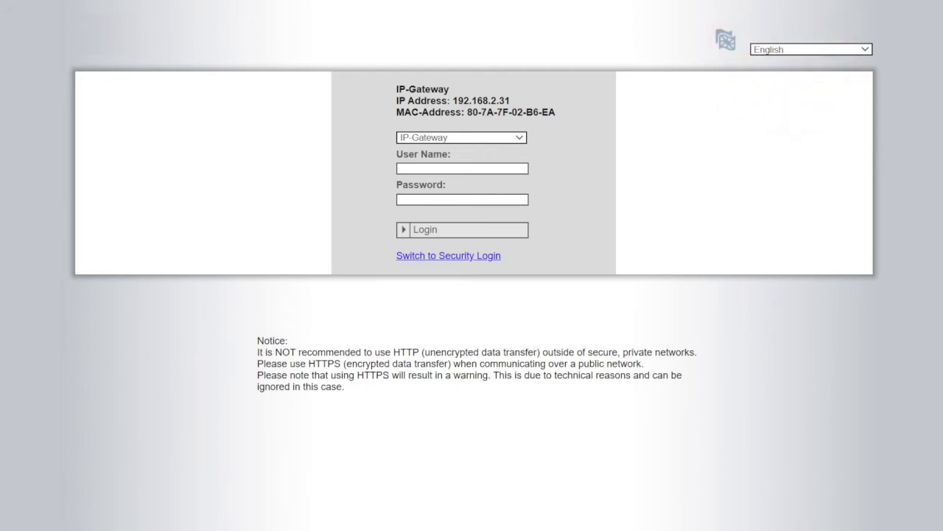
# Step: Log back into the updated gateway with the default admin credentials
pyautogui.write('admin')
pyautogui.press('Tab')
pyautogui.write('admin')
pyautogui.click(426, 230)
# Step: Fill the Modify Password form with the current password and a new password entered twice
pyautogui.write('admin')
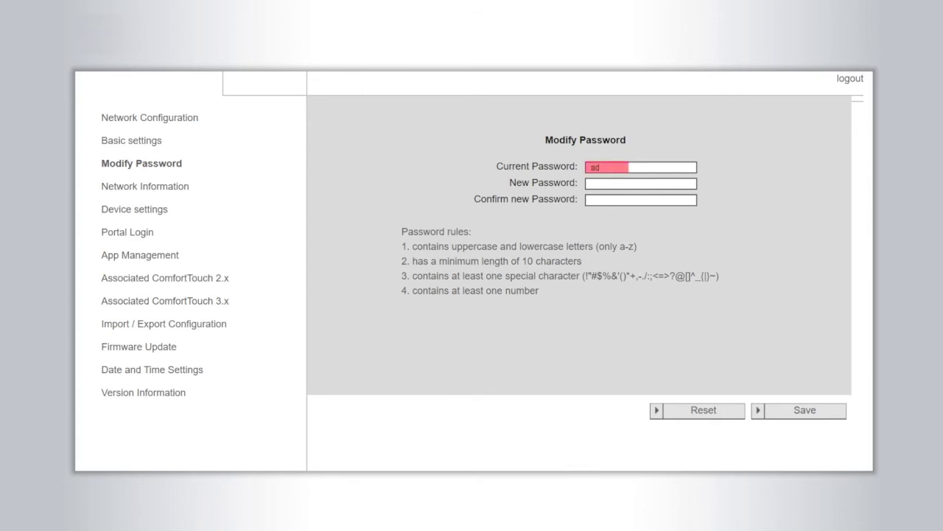
pyautogui.press('Tab')
pyautogui.write('•••••••••••')
pyautogui.press('Tab')
pyautogui.write('•••••••••••')
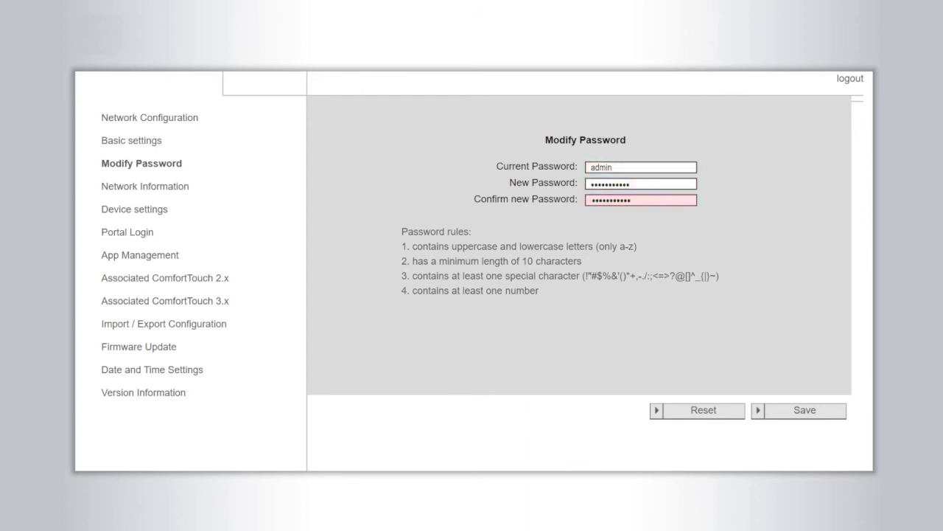
# Step: Confirm firmware ASM04_GW_V6.06_20200226_MP_TIDM365 in Version Information, then view Network Configuration
pyautogui.click(141, 392)
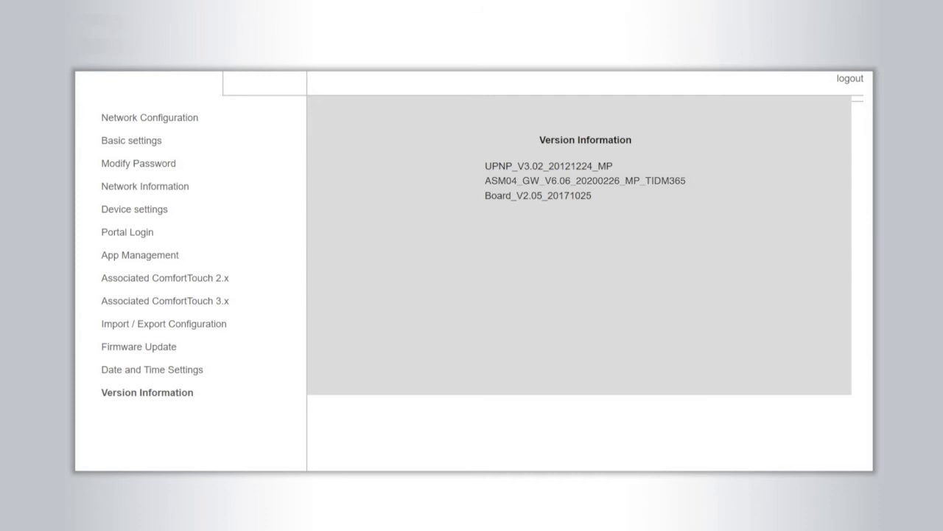
pyautogui.click(154, 117)
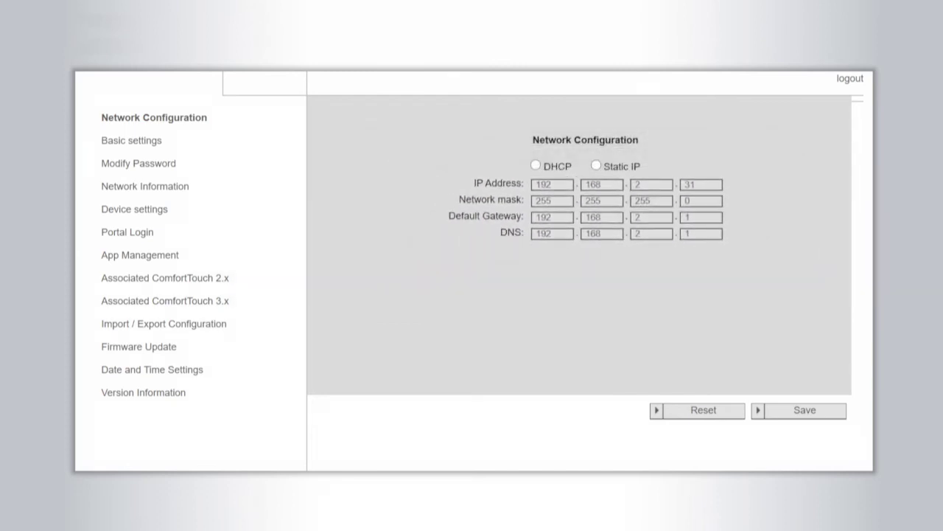
# Step: Save Basic settings with indoor station address 1, default outdoor station 1 and Master mode
pyautogui.click(156, 140)
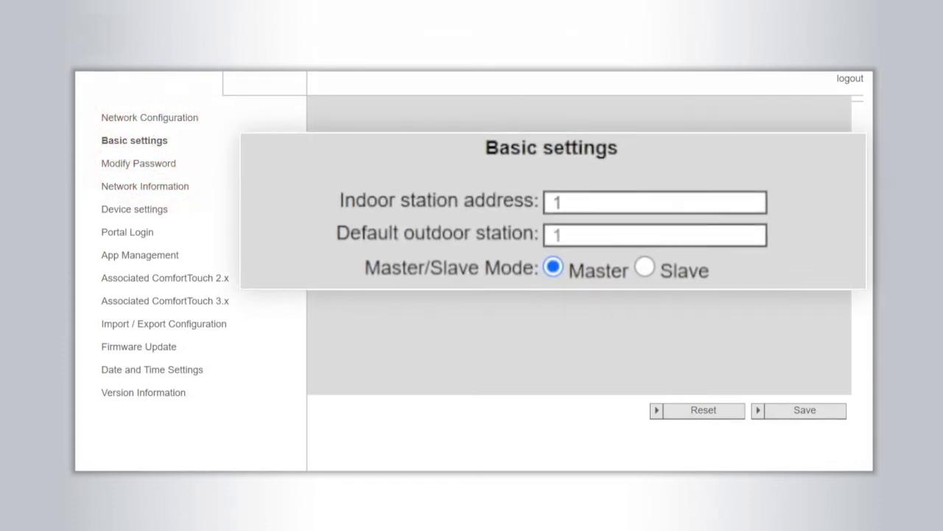
pyautogui.click(804, 410)
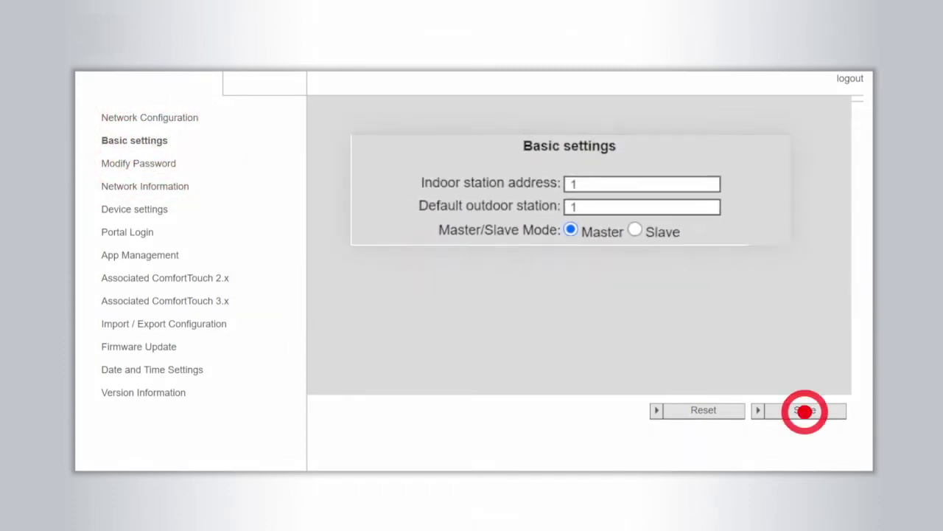
# Step: Add and save outdoor station Außenstation with device ID 1 in Device settings
pyautogui.click(155, 212)
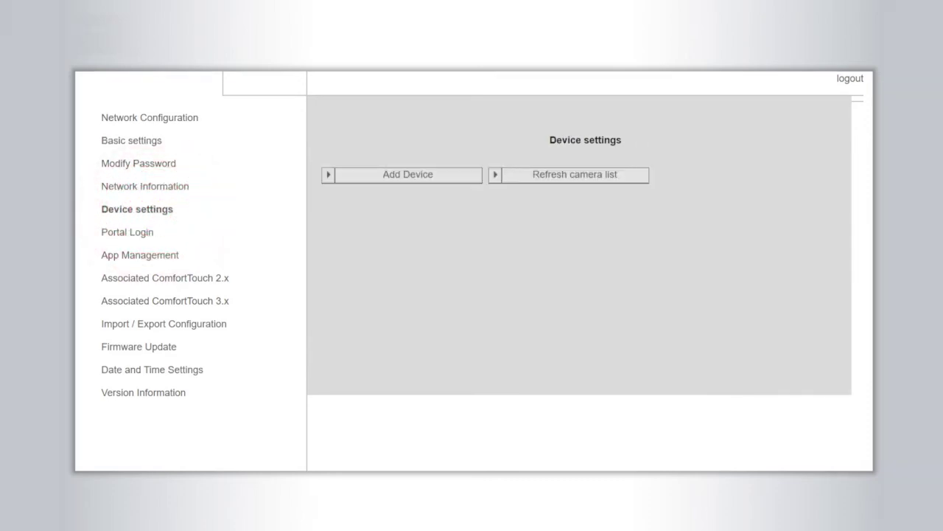
pyautogui.click(414, 177)
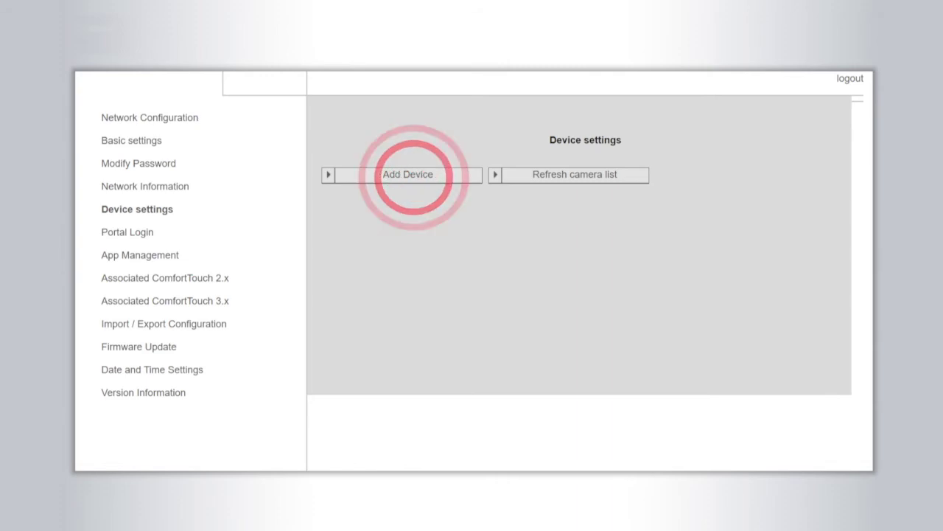
pyautogui.click(803, 411)
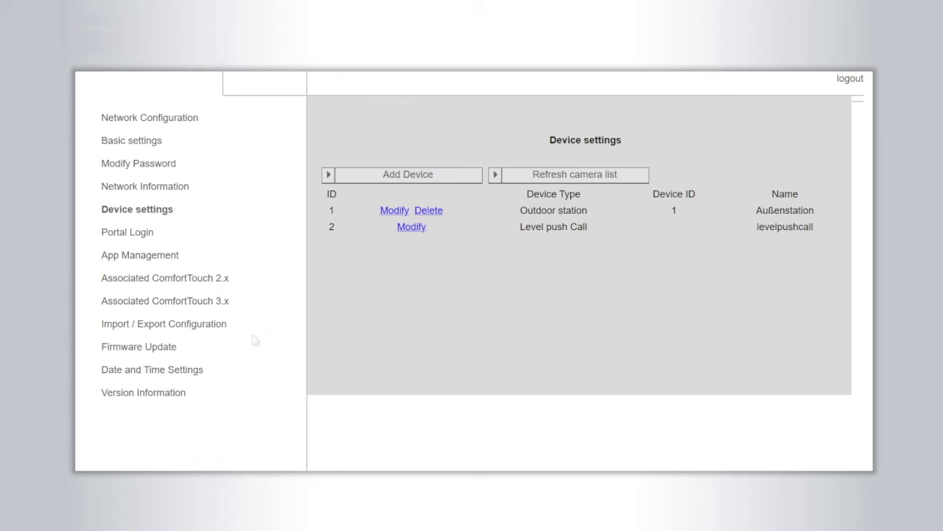
# Step: Switch date and time to Internet time (NTP) with timezone Europe, Germany, Berlin and save
pyautogui.click(186, 368)
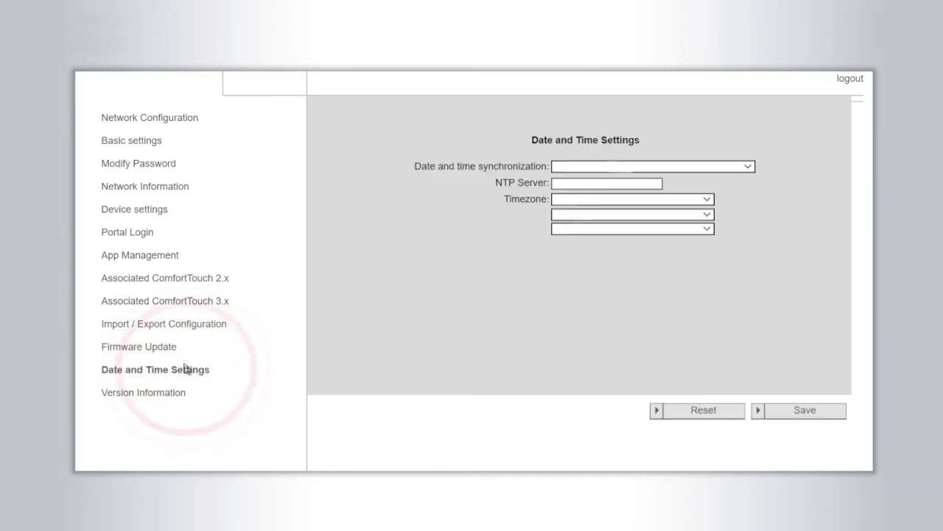
pyautogui.click(803, 410)
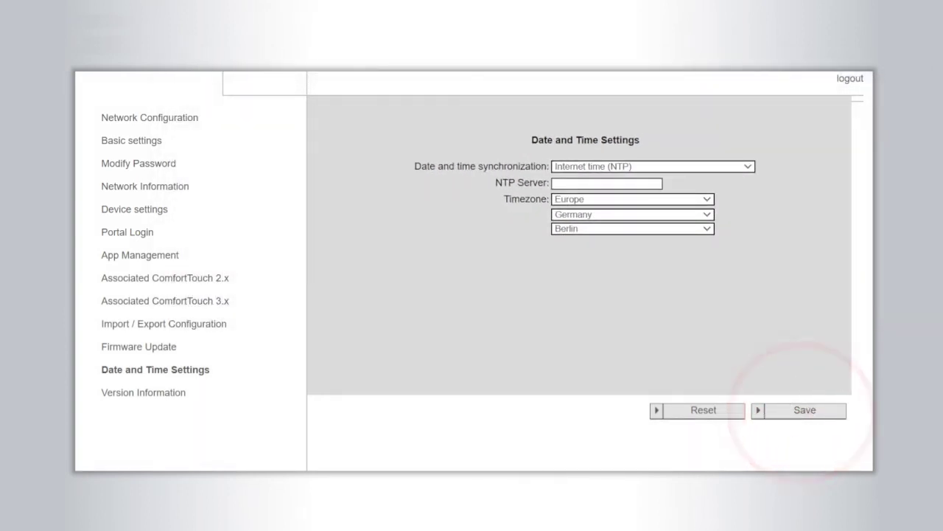
pyautogui.click(148, 233)
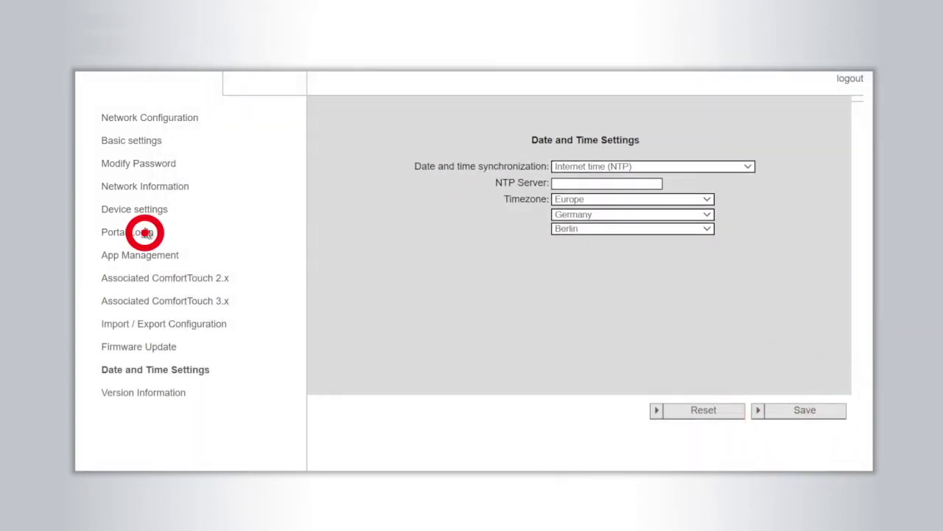
# Step: Log the gateway into the portal with the account credentials under friendly name IPGW_NEW
pyautogui.write('john doe')
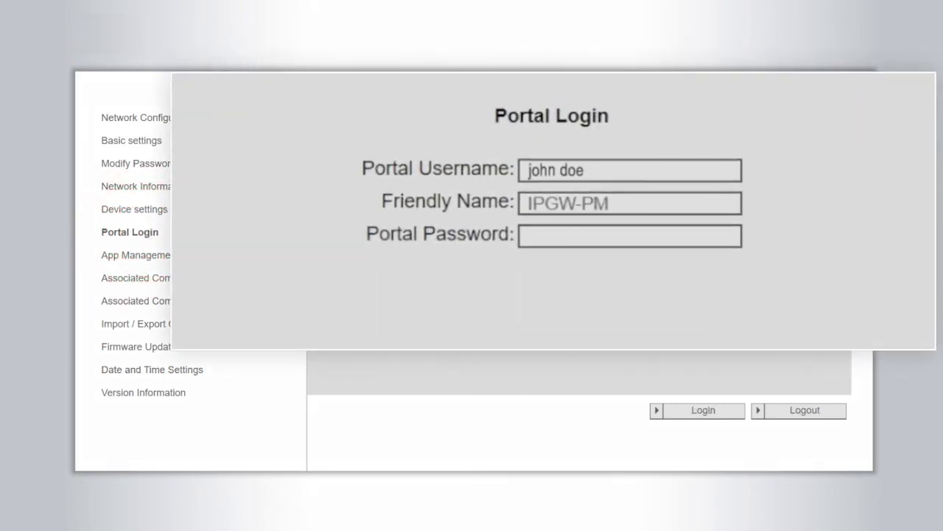
pyautogui.write('************')
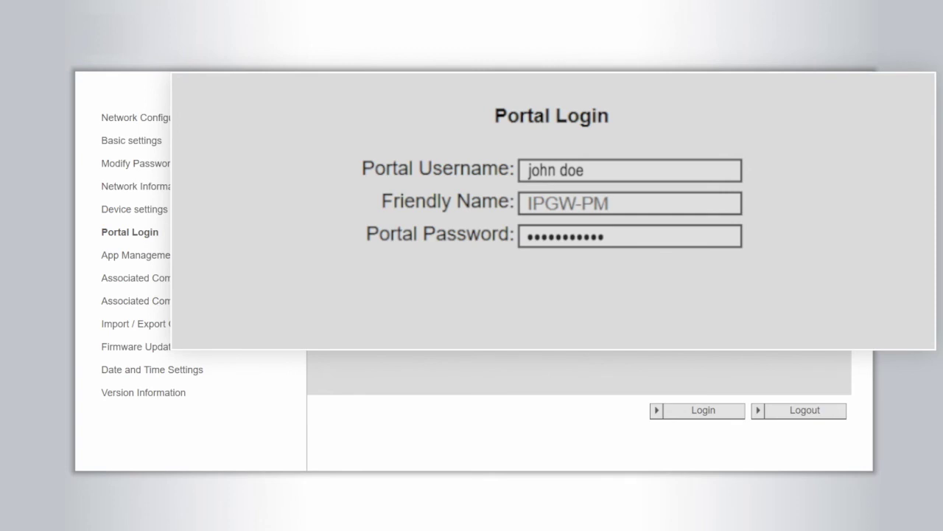
pyautogui.click(630, 203)
pyautogui.write('IPGW_NEW')
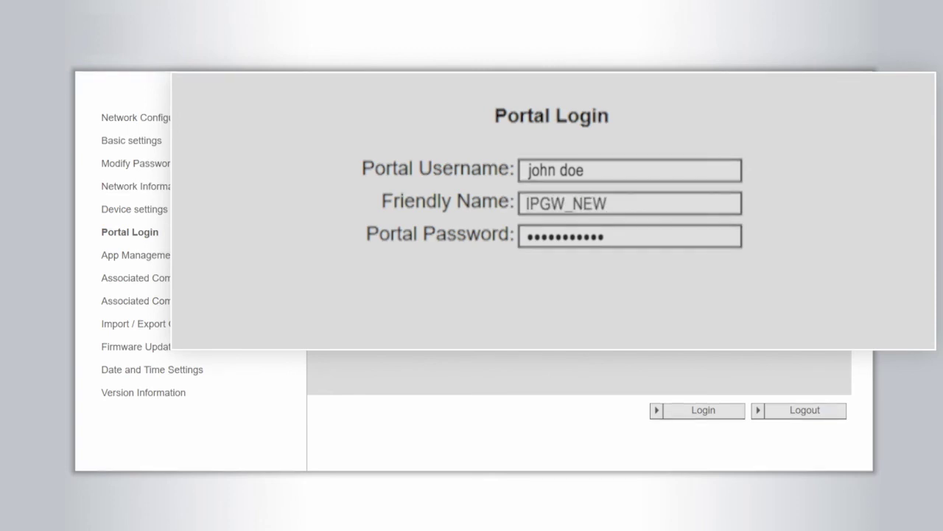
pyautogui.click(703, 410)
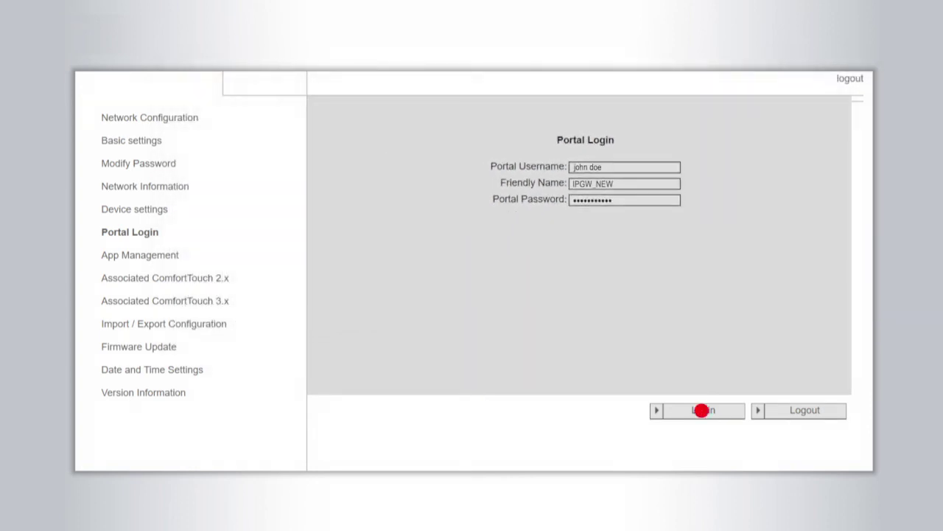
pyautogui.click(167, 255)
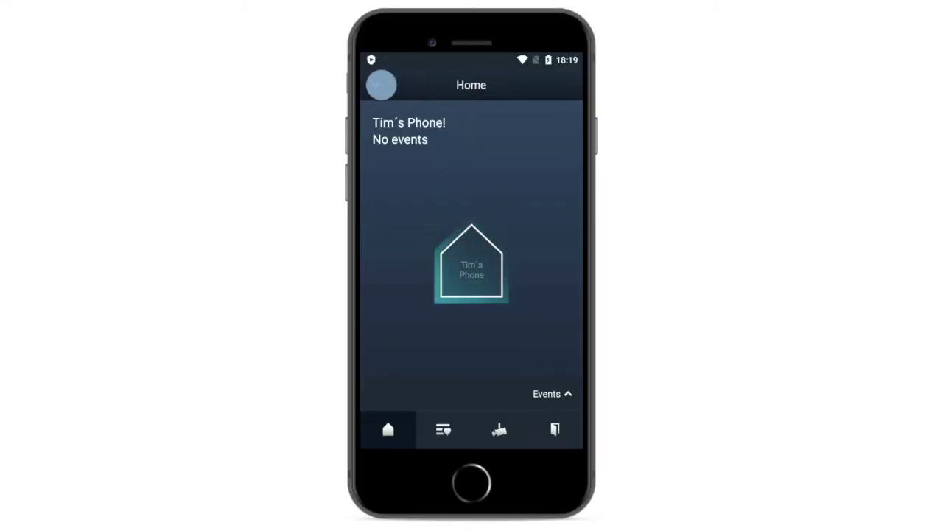
# Step: From the ABB-Welcome app's Pair Devices menu, resend a pairing request to gateway IPGW-PM
pyautogui.click(375, 85)
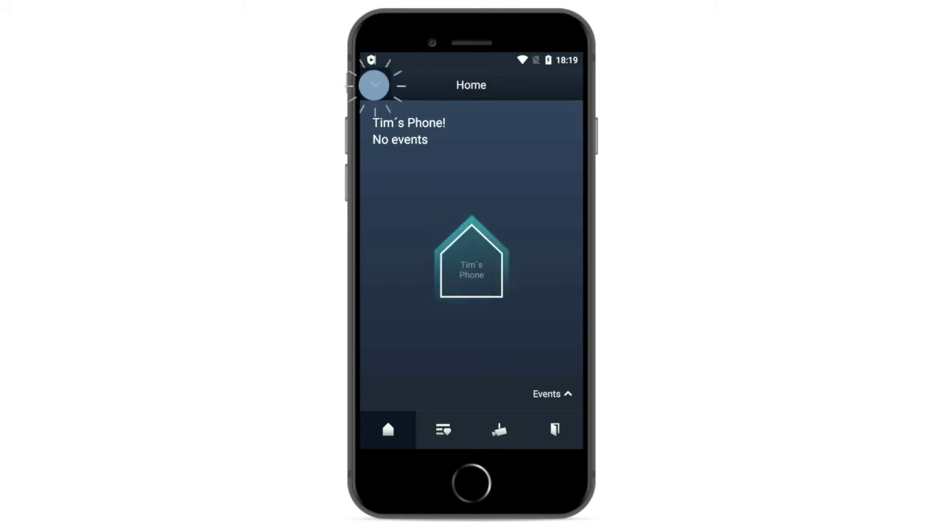
pyautogui.click(497, 145)
pyautogui.click(488, 116)
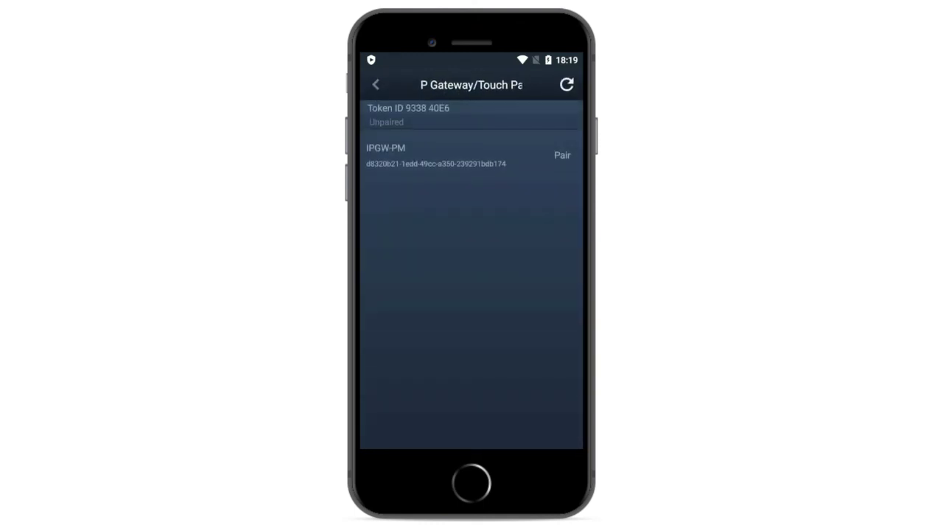
pyautogui.click(563, 156)
pyautogui.click(504, 293)
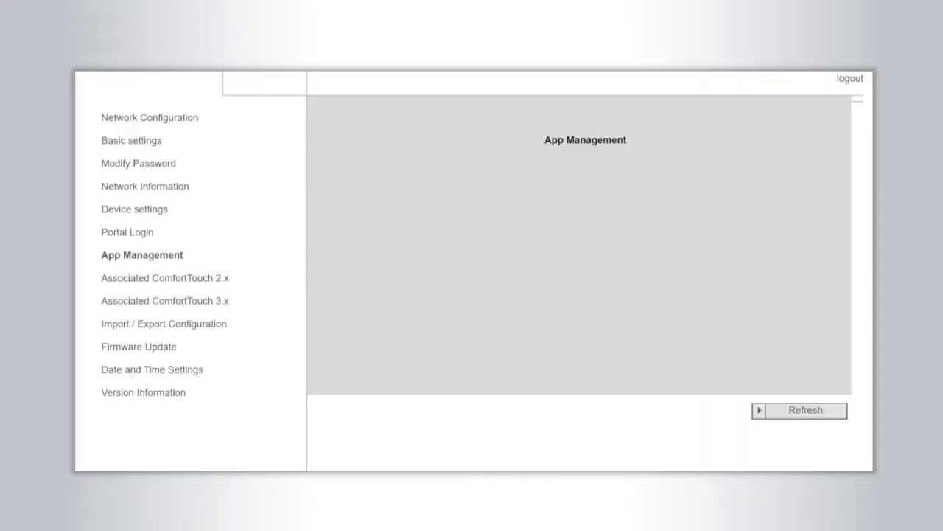
# Step: Refresh App Management, save the phone's permissions, and confirm pairing with the integrity code
pyautogui.click(806, 410)
pyautogui.click(729, 185)
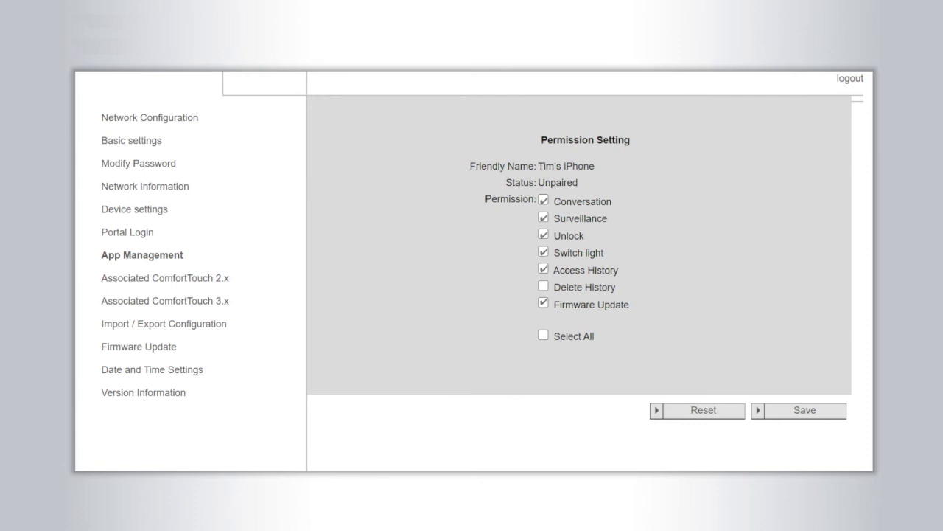
pyautogui.click(806, 411)
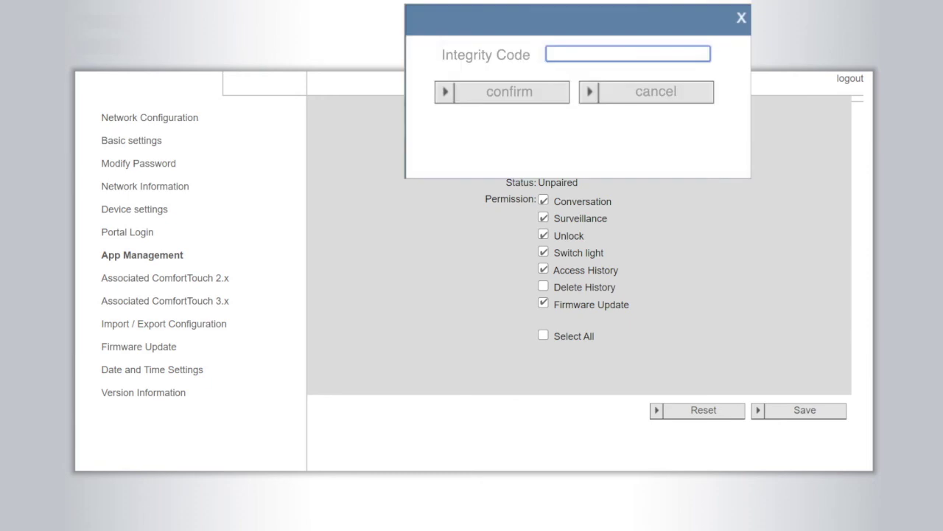
pyautogui.write('●●●●●●●●●●●●●●')
pyautogui.click(511, 93)
pyautogui.press('Return')
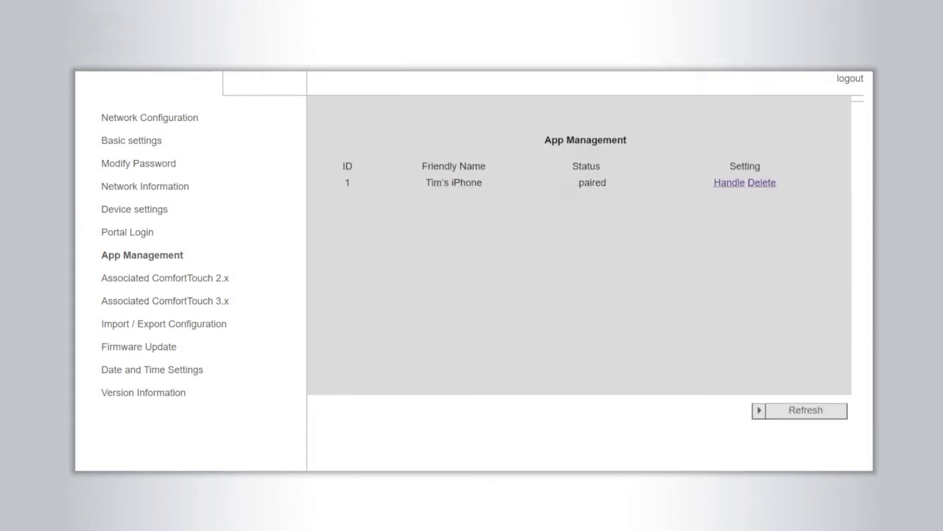